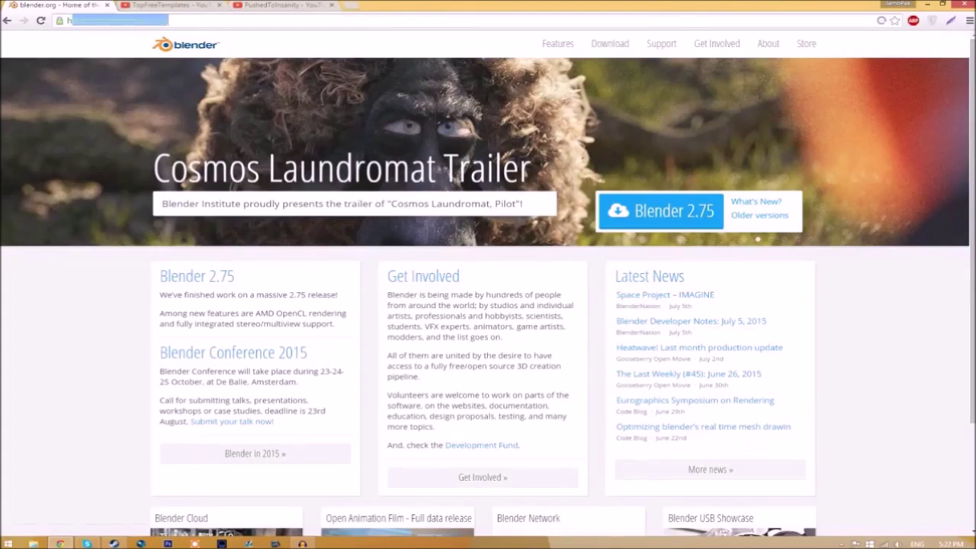
- Start downloading Blender 2.75 from the blender.org download page
click(105, 351)
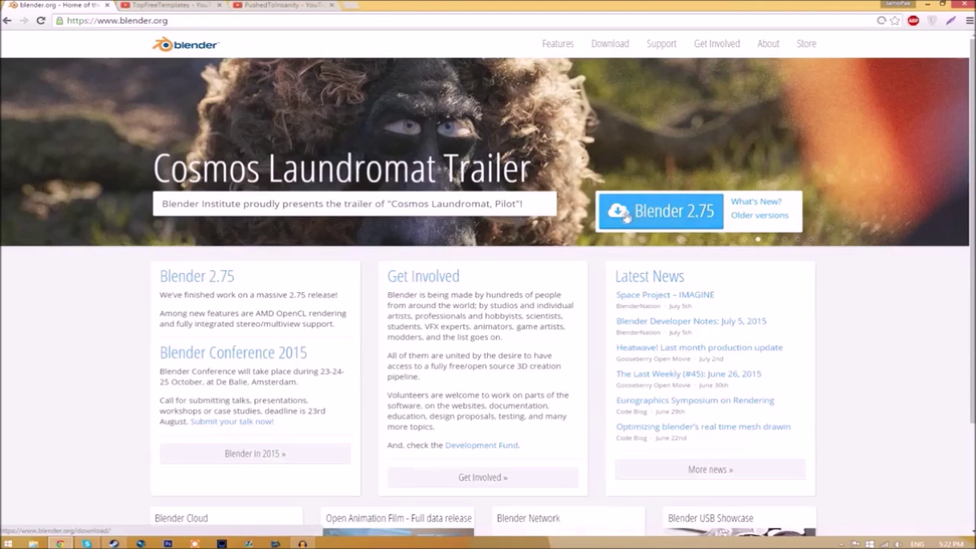
click(671, 218)
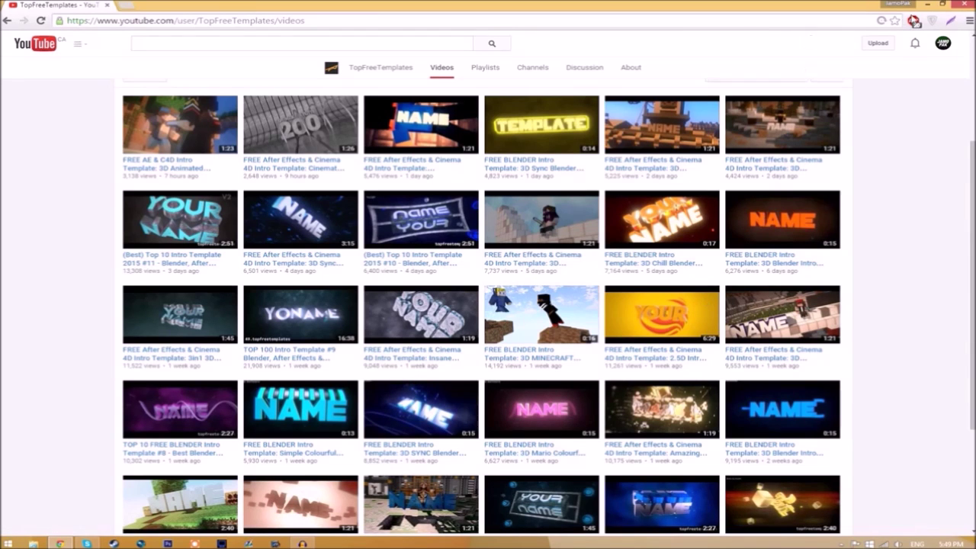
- Extract Intro Template.rar to a desktop folder beside it and check its contents
click(925, 3)
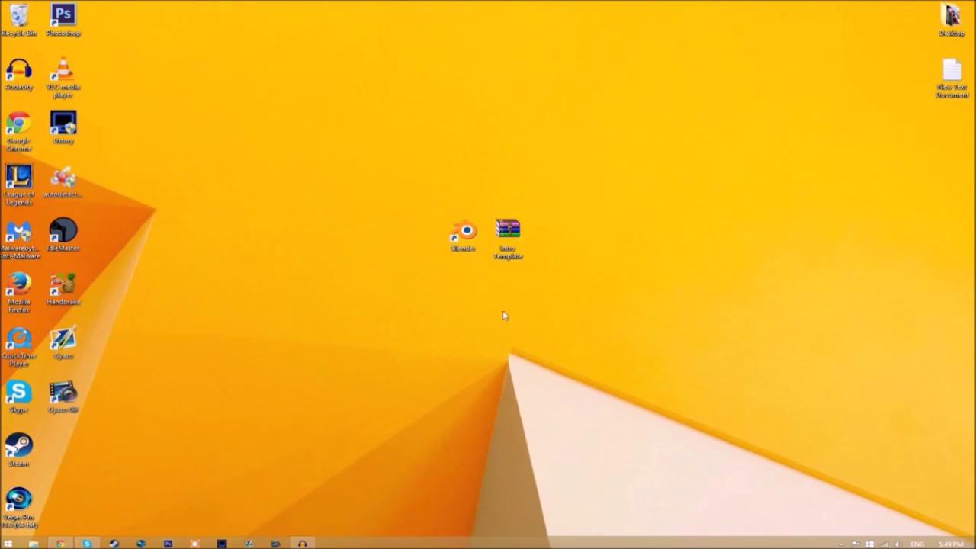
click(503, 231)
right_click(503, 230)
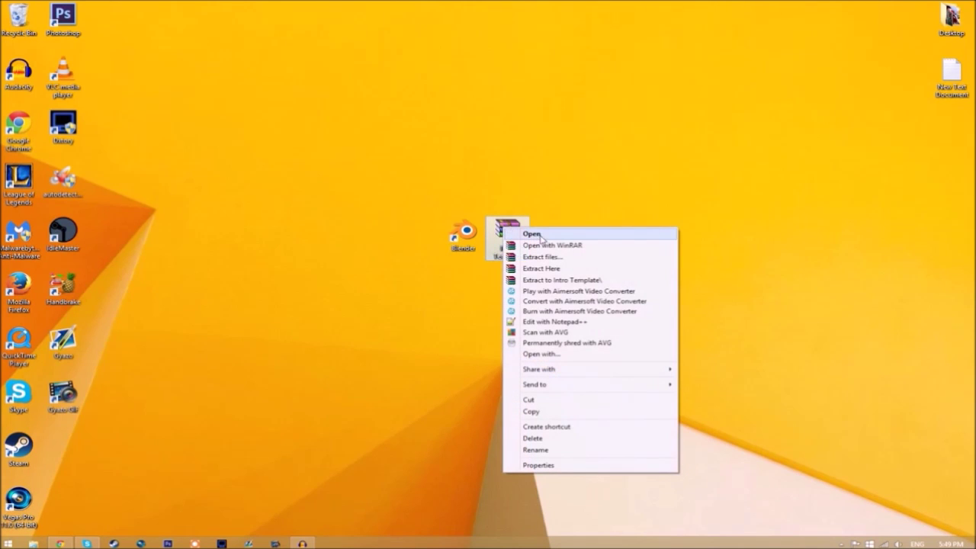
click(547, 269)
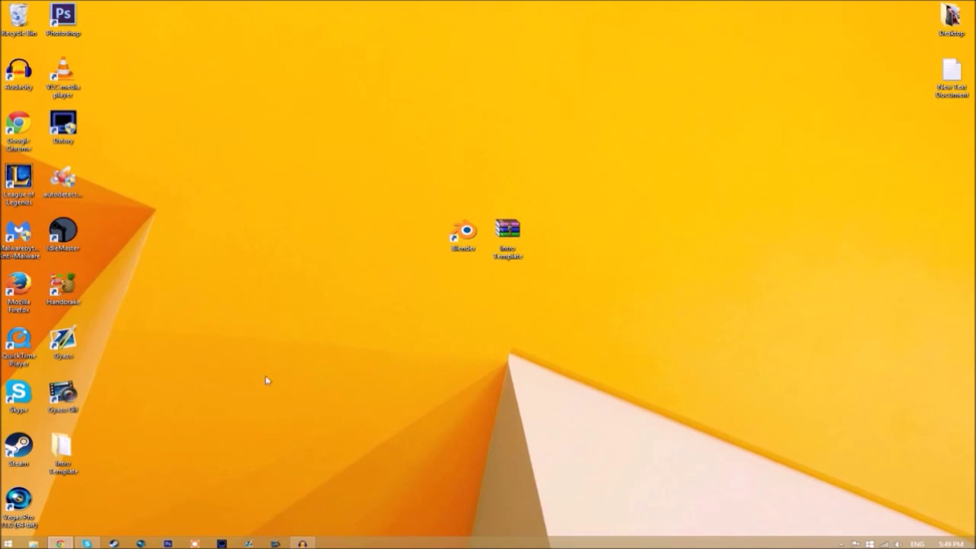
drag(67, 456, 556, 238)
double_click(553, 235)
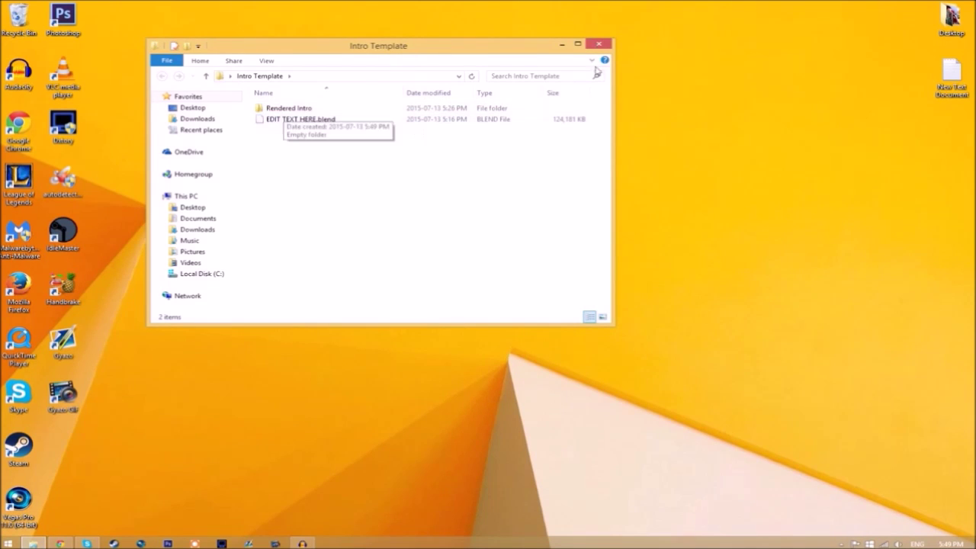
click(600, 44)
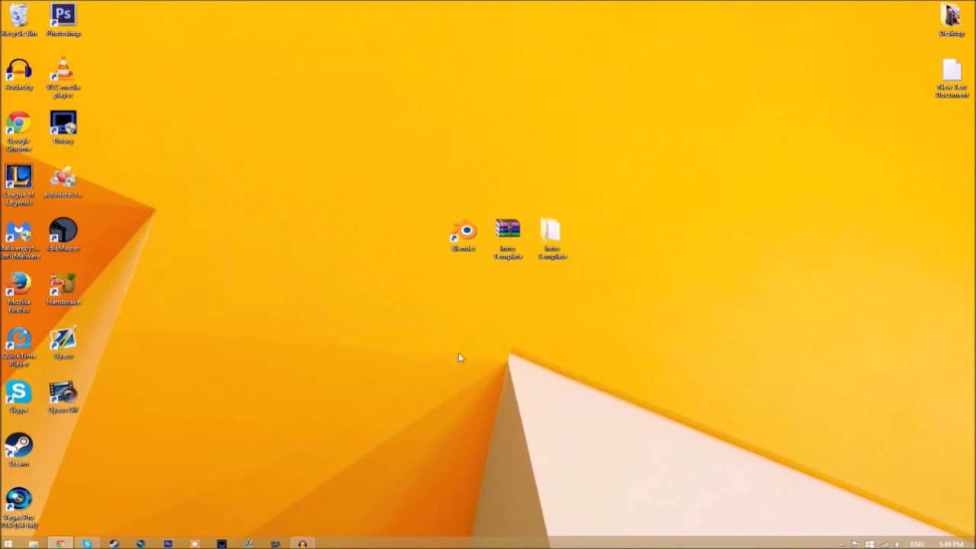
- Launch Blender and open EDIT TEXT HERE.blend from the Intro Template folder
double_click(471, 238)
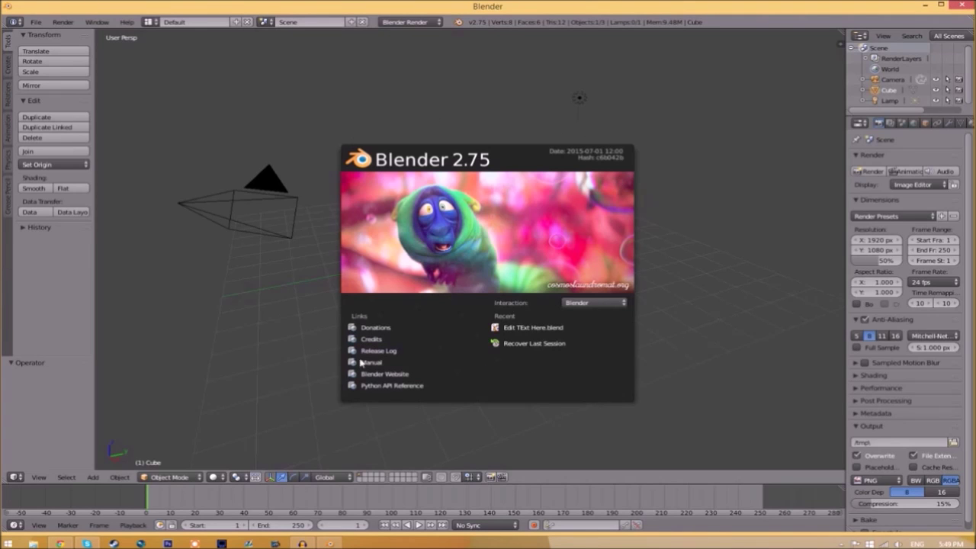
click(27, 32)
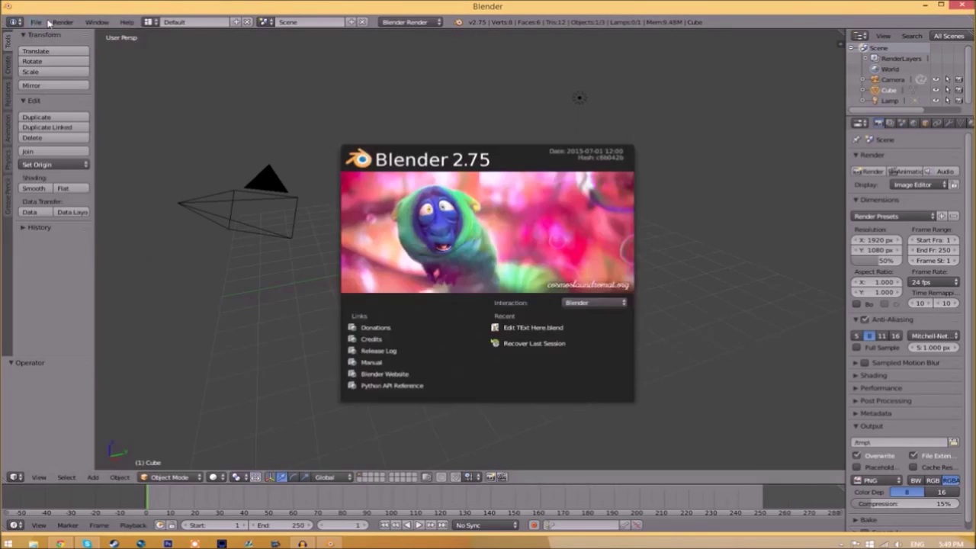
click(28, 32)
click(36, 22)
click(40, 47)
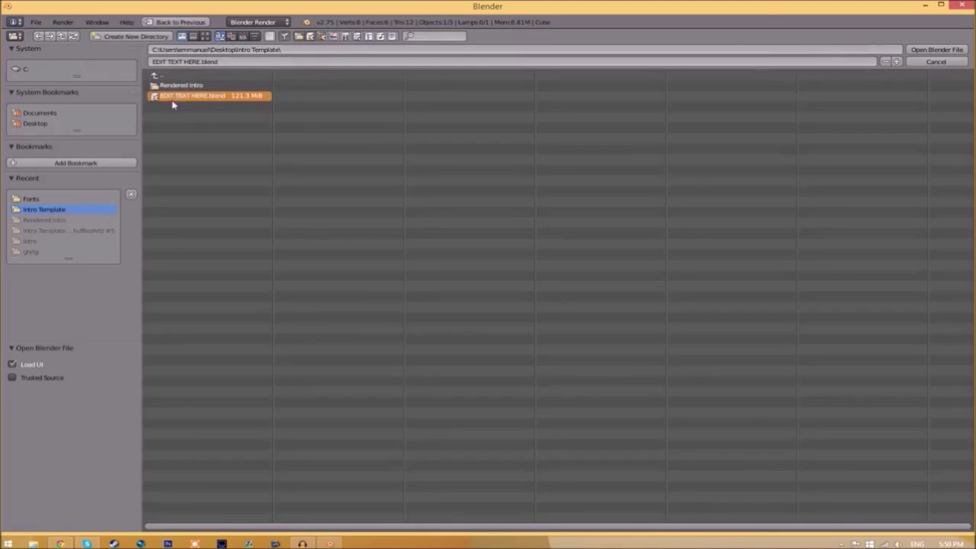
click(946, 51)
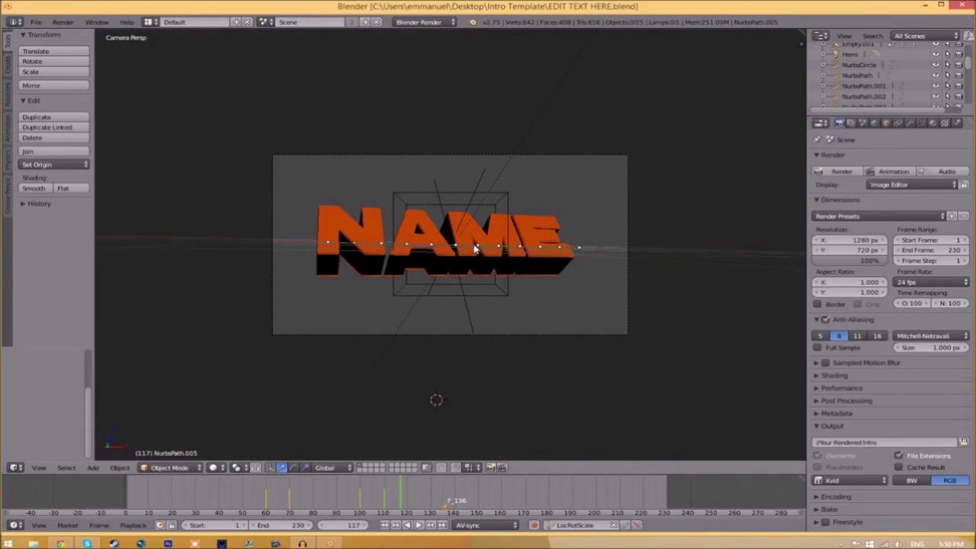
- Change the orange text object's wording from NAME to TFT
right_click(475, 247)
key(Tab)
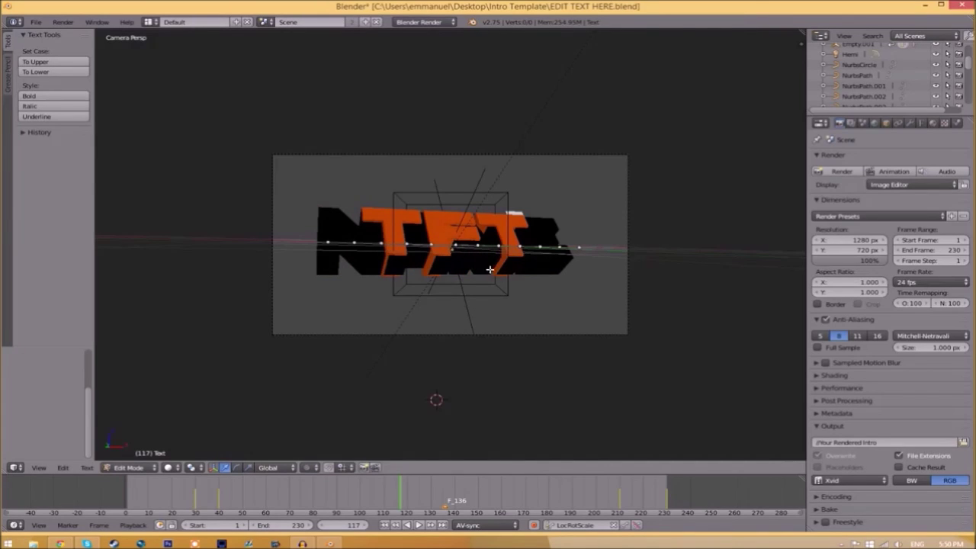
key(Tab)
- Retype the black backing text Text.001 from NAME to TFT
right_click(539, 240)
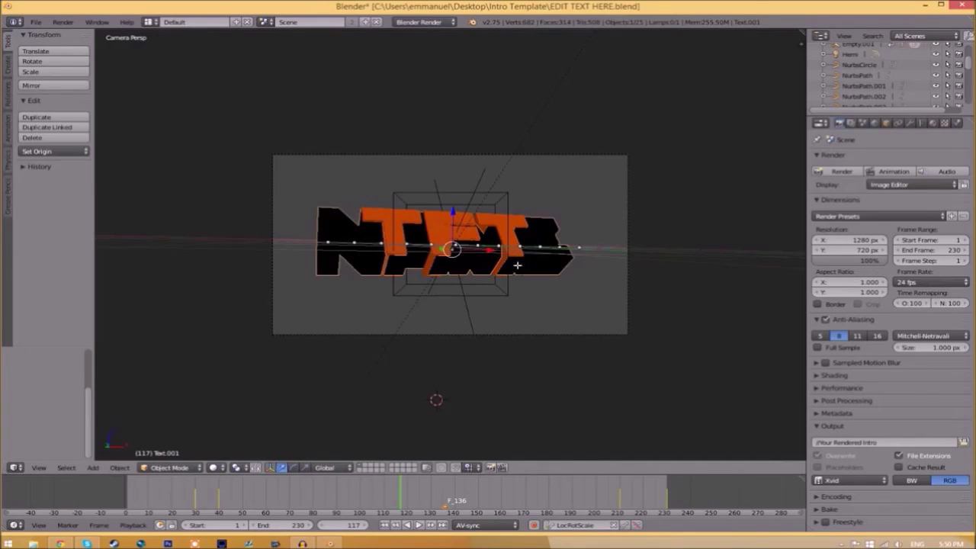
key(Tab)
key(BackSpace)
key(BackSpace)
key(BackSpace)
key(BackSpace)
key(BackSpace)
key(BackSpace)
key(BackSpace)
key(BackSpace)
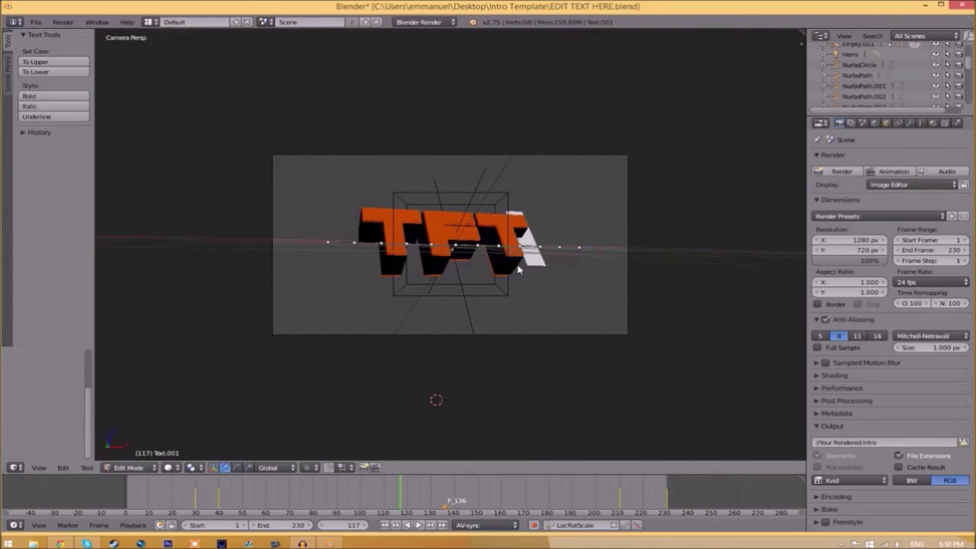
key(Tab)
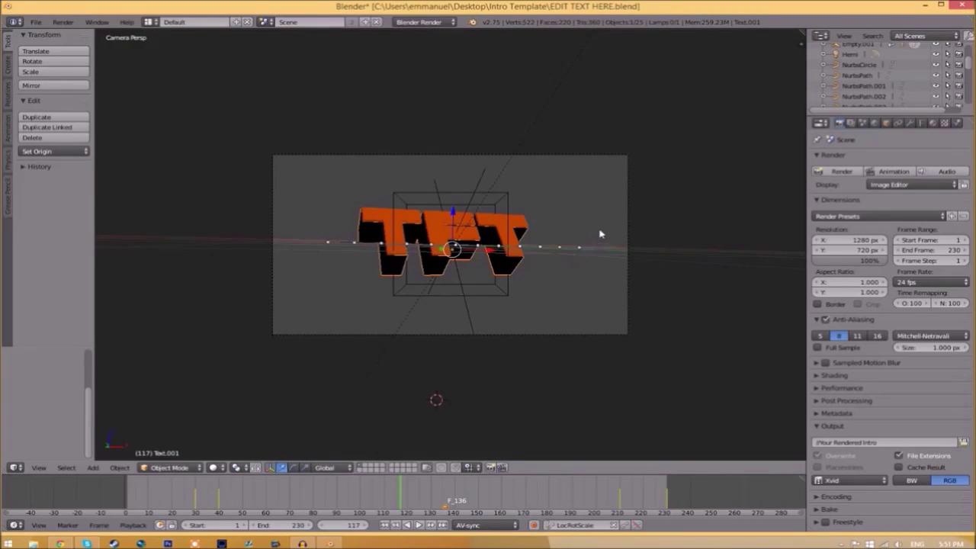
- Load Space Comics from C:\Windows\Fonts as the text's regular font
click(919, 123)
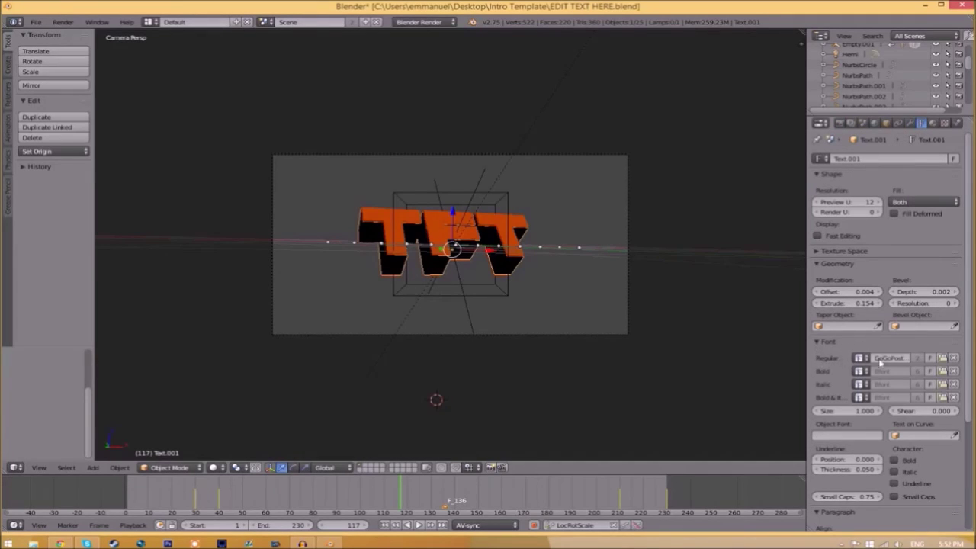
click(943, 357)
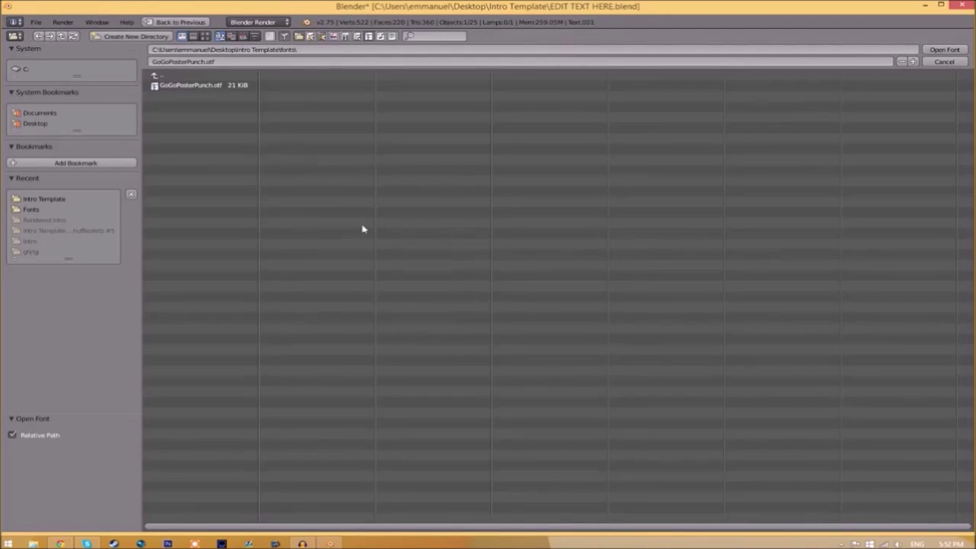
click(25, 68)
click(176, 234)
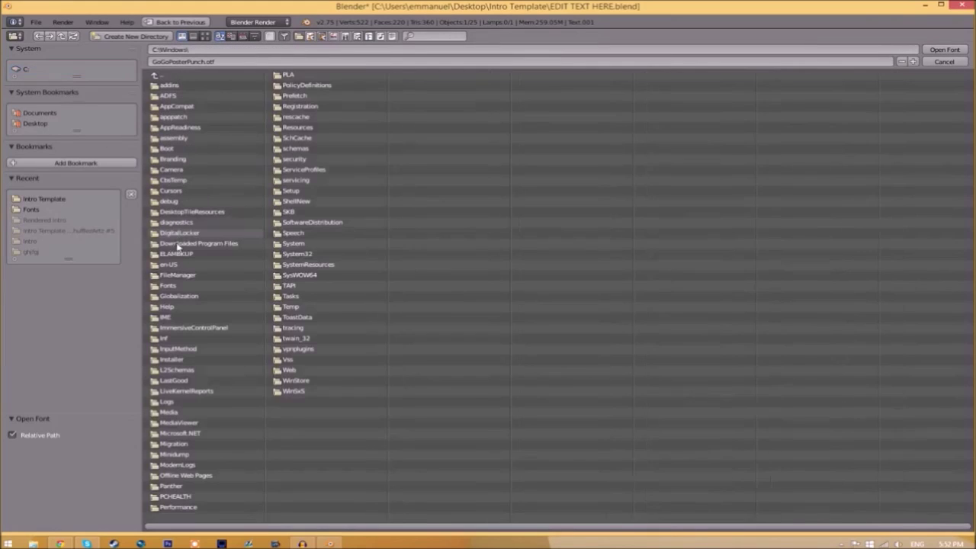
click(169, 285)
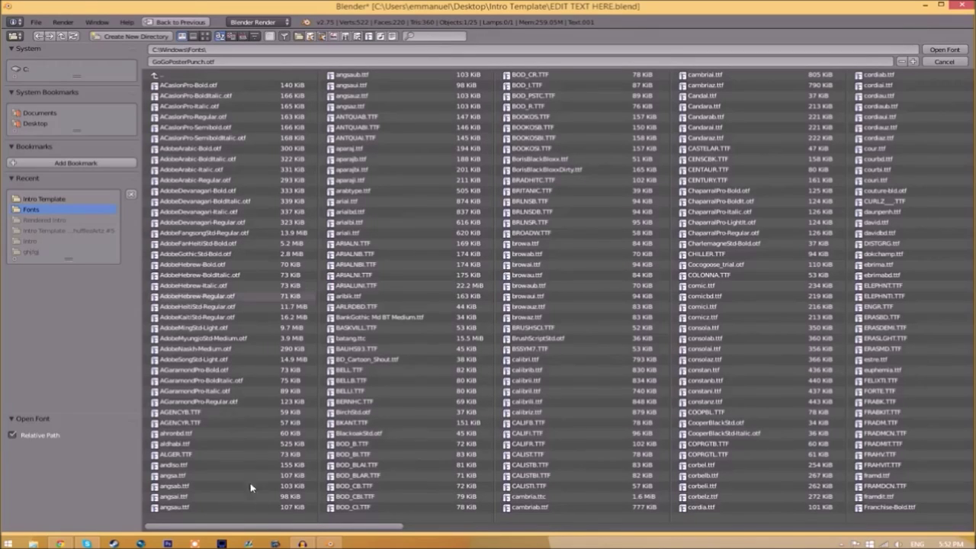
scroll(483, 529, down, 1)
drag(483, 528, 854, 518)
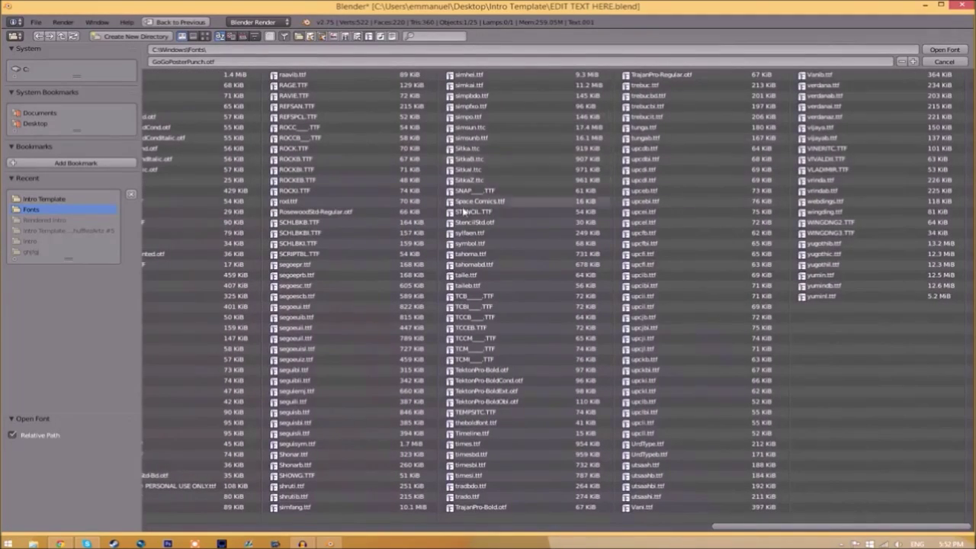
click(488, 203)
click(945, 50)
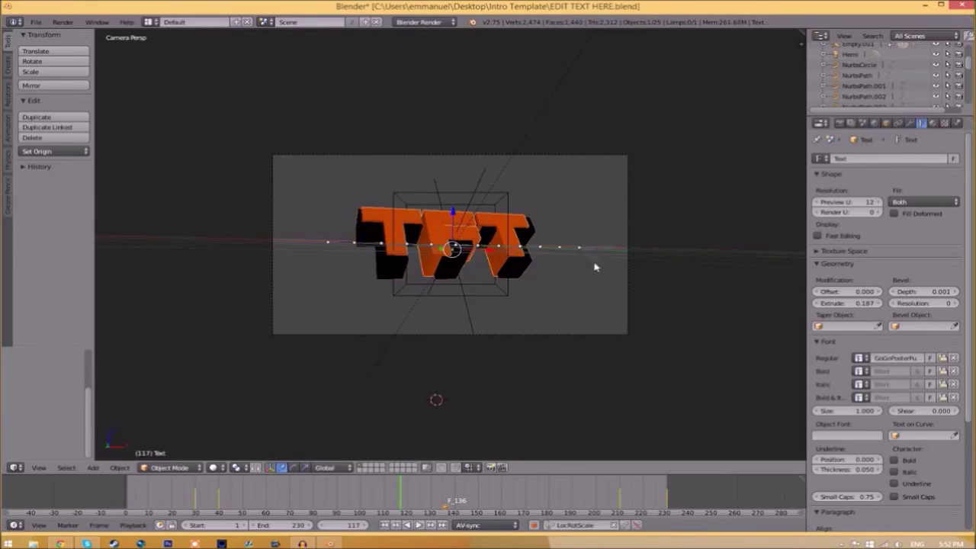
- Reload Space Comics.ttf from the Windows Fonts folder for the regular font again
click(943, 358)
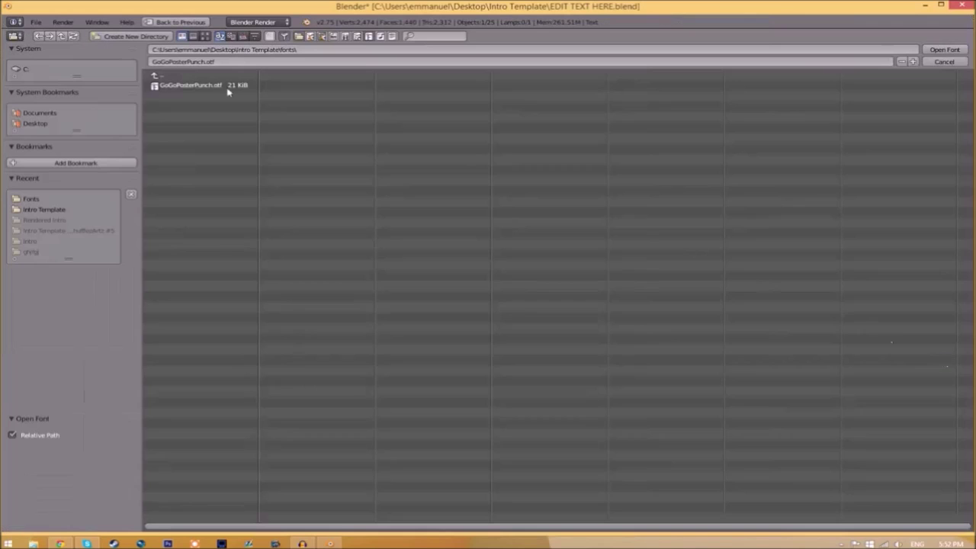
click(25, 68)
click(172, 233)
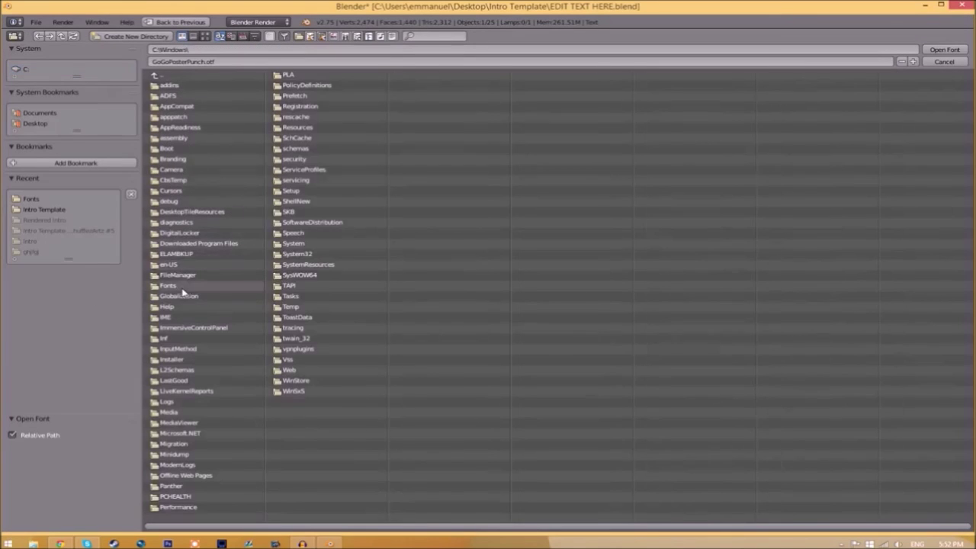
click(175, 286)
click(466, 192)
click(944, 49)
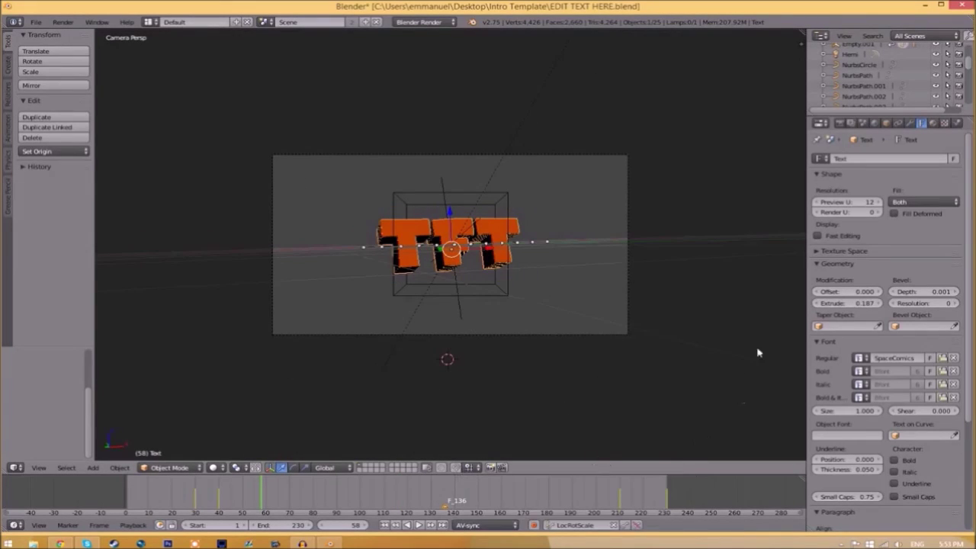
- Set the render output file format to MPEG with an MPEG-4 encoding container
click(840, 123)
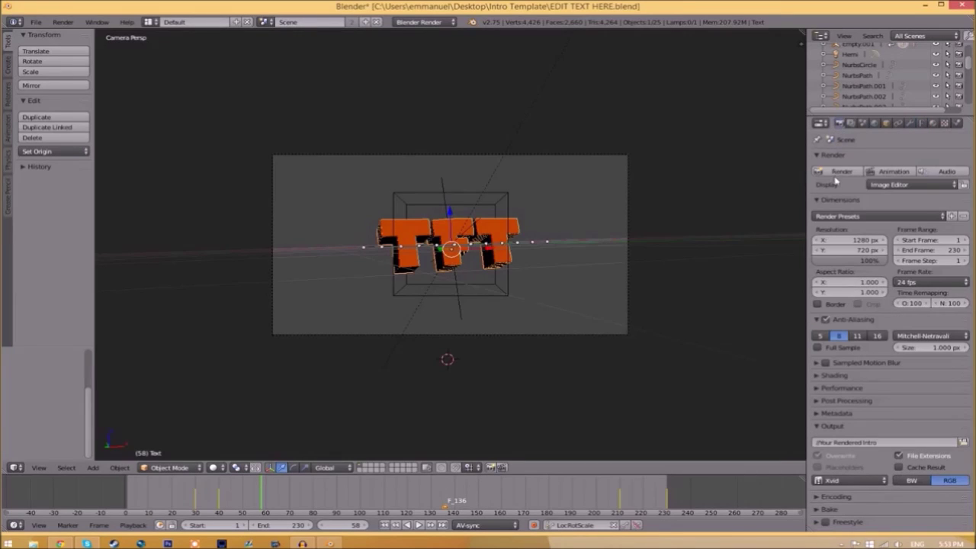
click(848, 484)
click(849, 456)
click(819, 497)
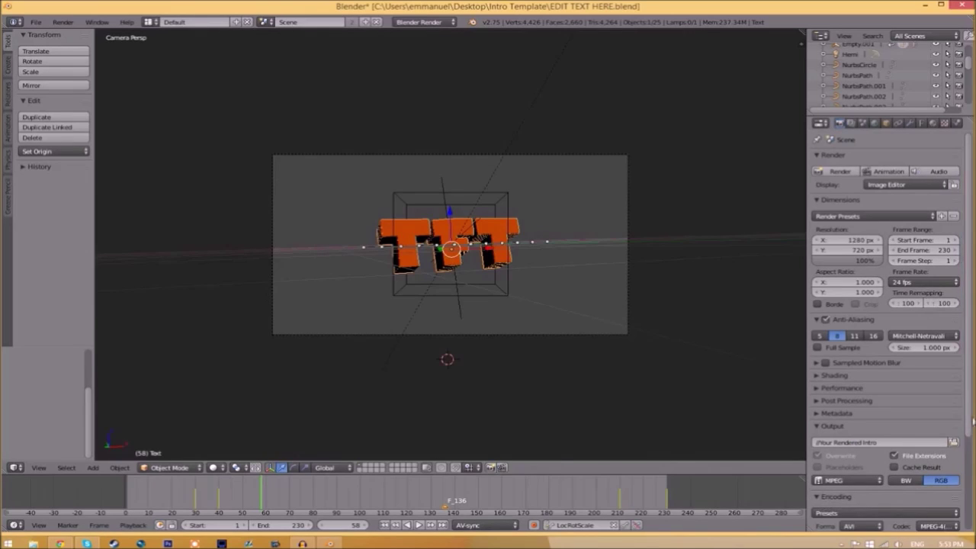
scroll(970, 421, down, 4)
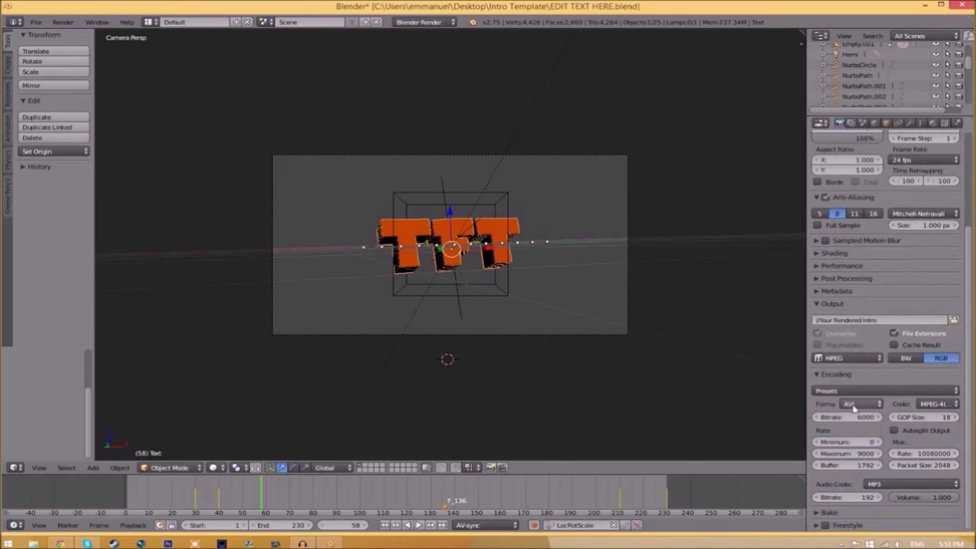
click(849, 410)
click(863, 390)
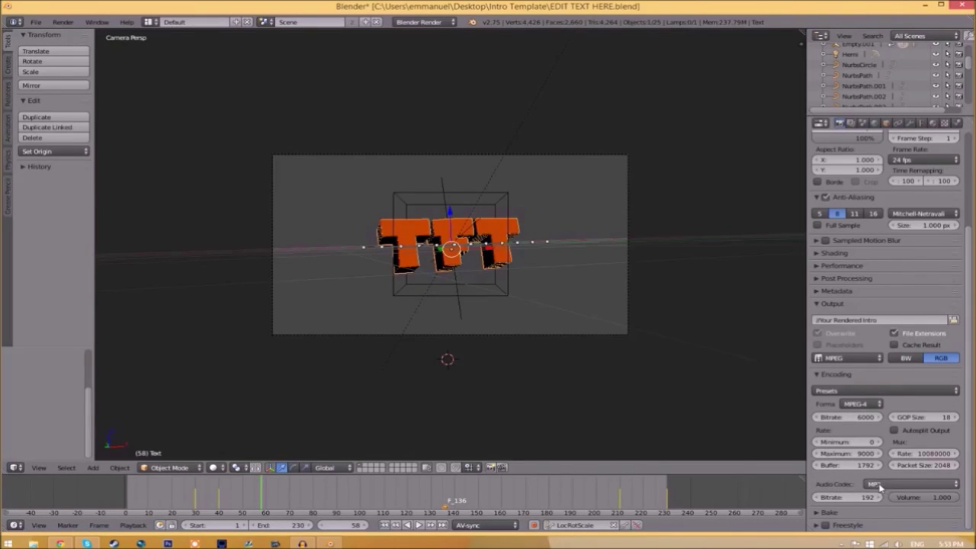
scroll(824, 427, up, 5)
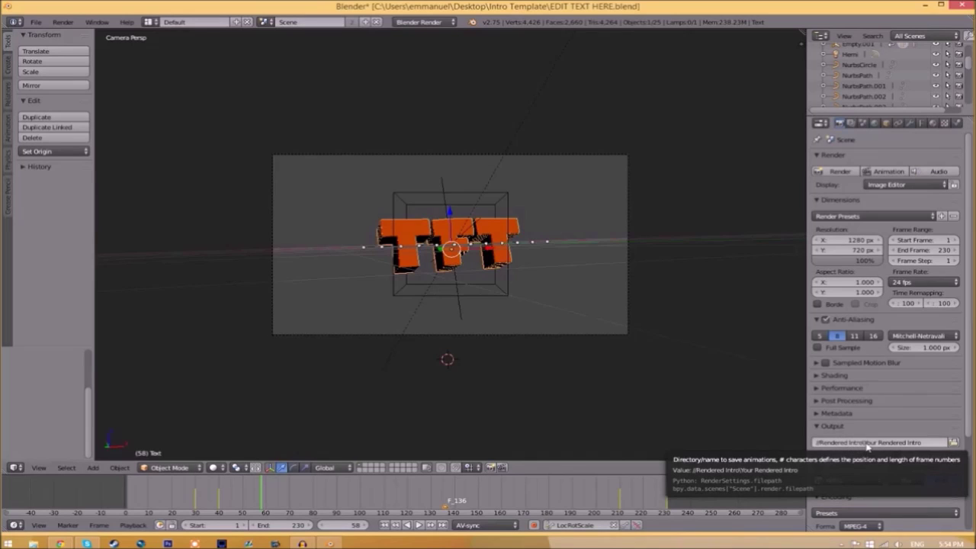
- Point the render output path to Intro Template\Rendered Intro with file name INTRO TEMPLATE
click(954, 443)
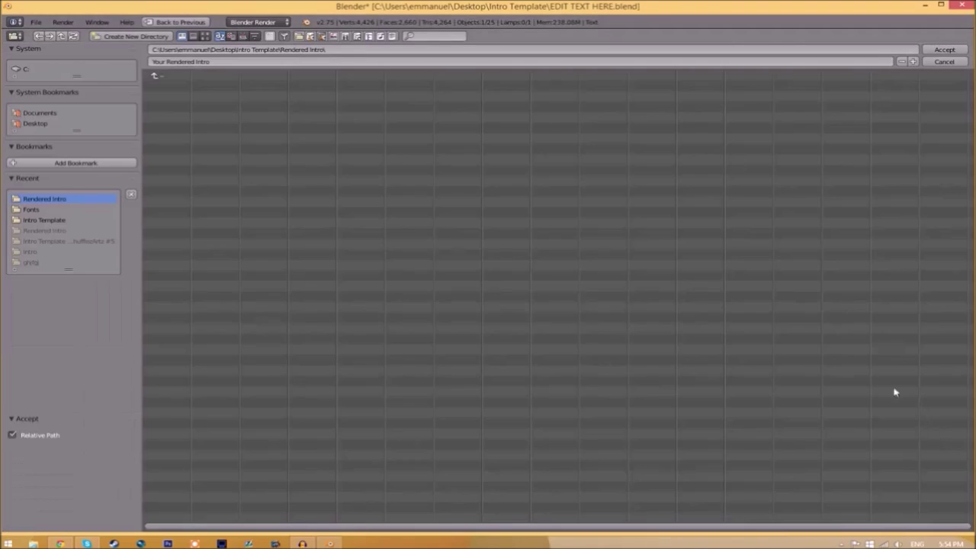
key(BackSpace)
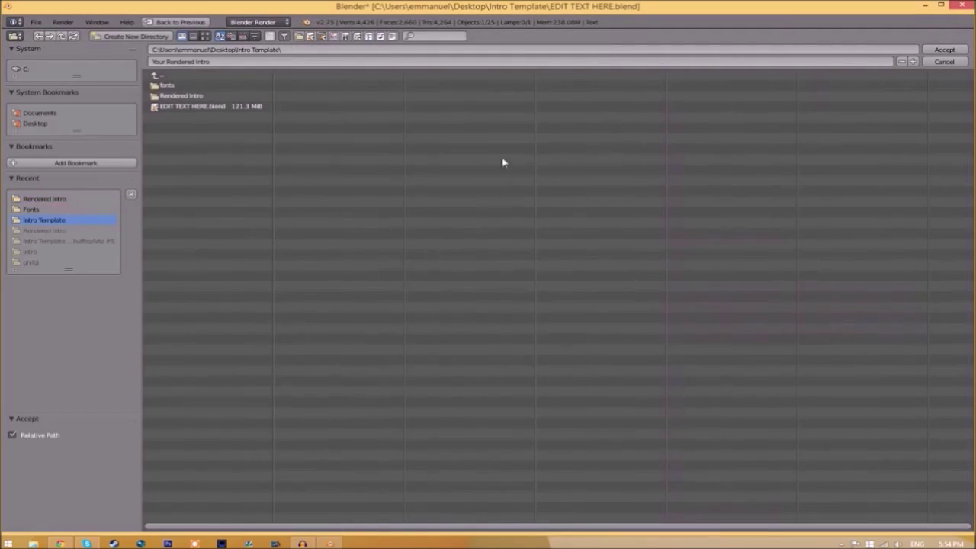
double_click(174, 97)
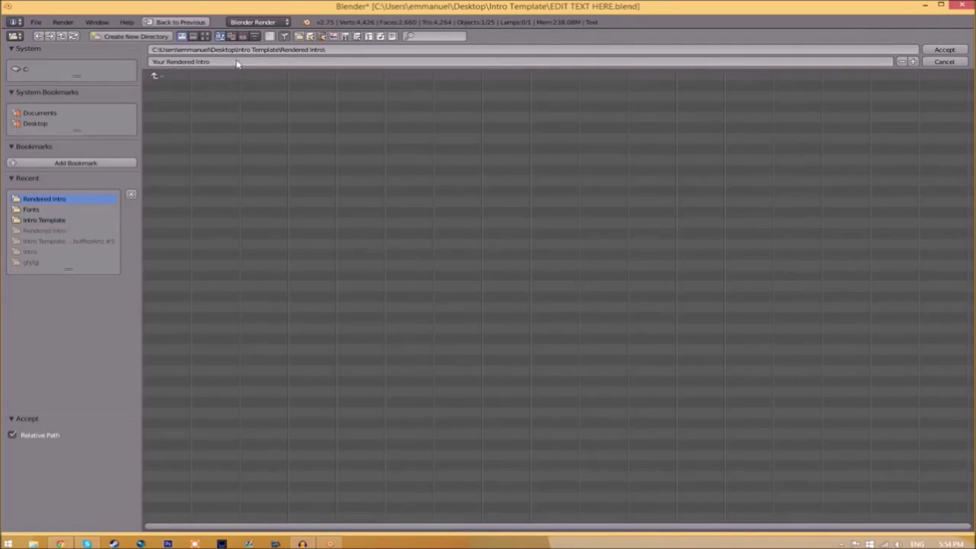
click(944, 49)
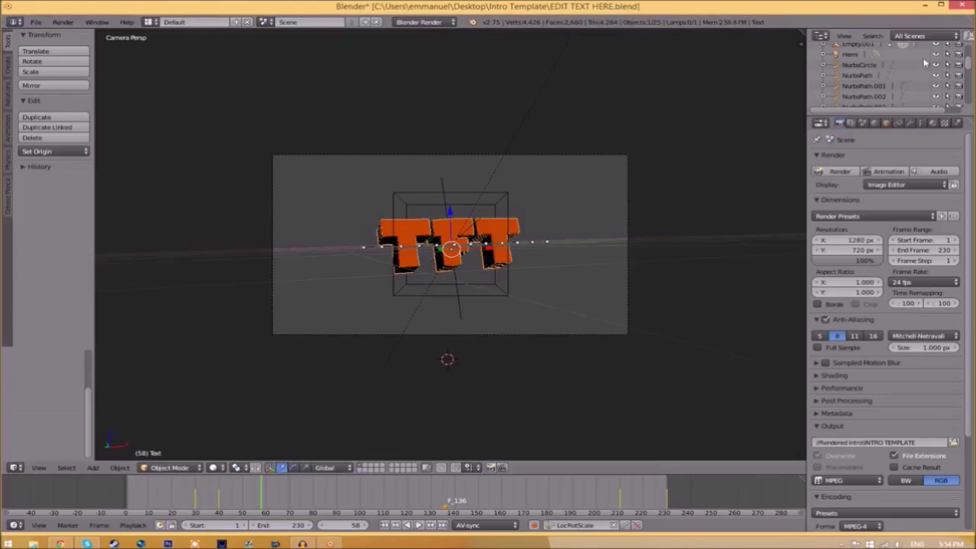
click(953, 442)
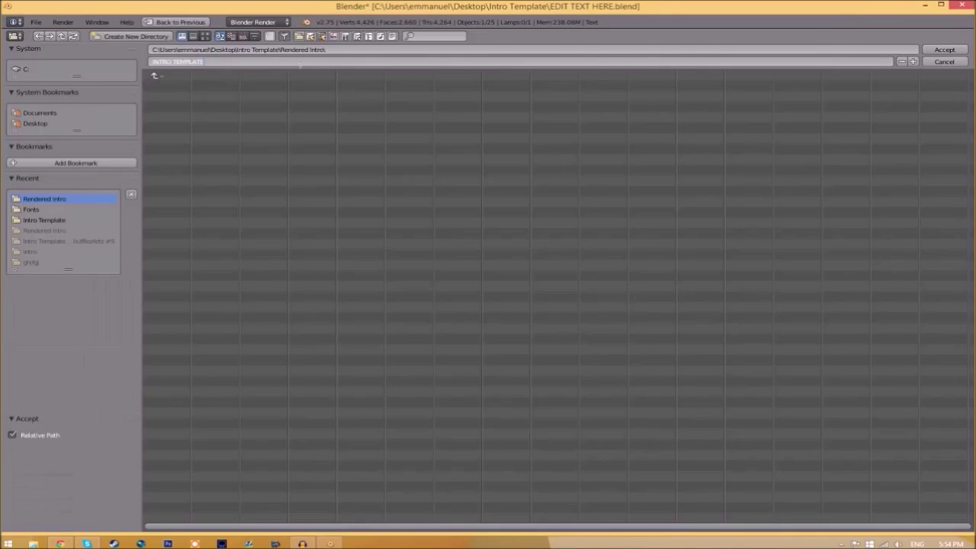
click(944, 50)
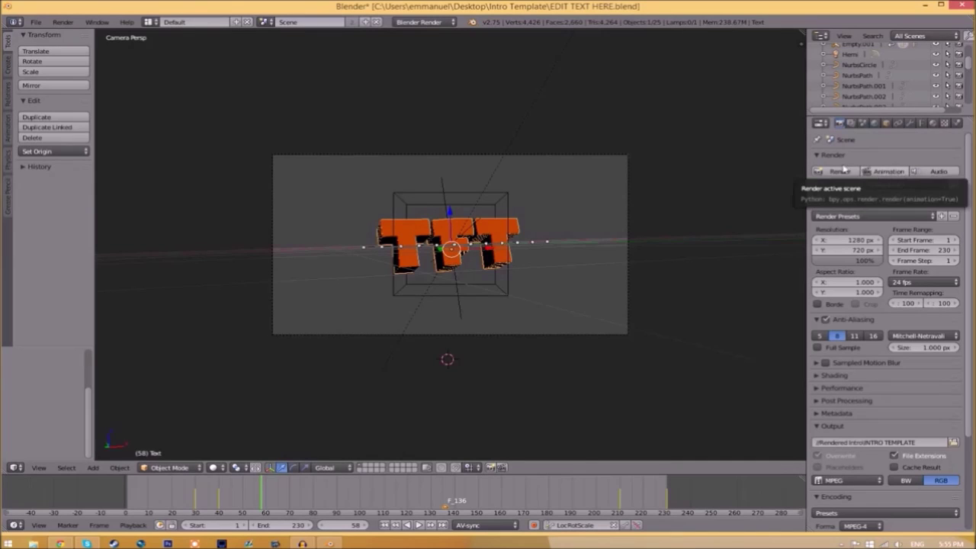
- Render the full TFT intro animation with Render Animation
click(63, 22)
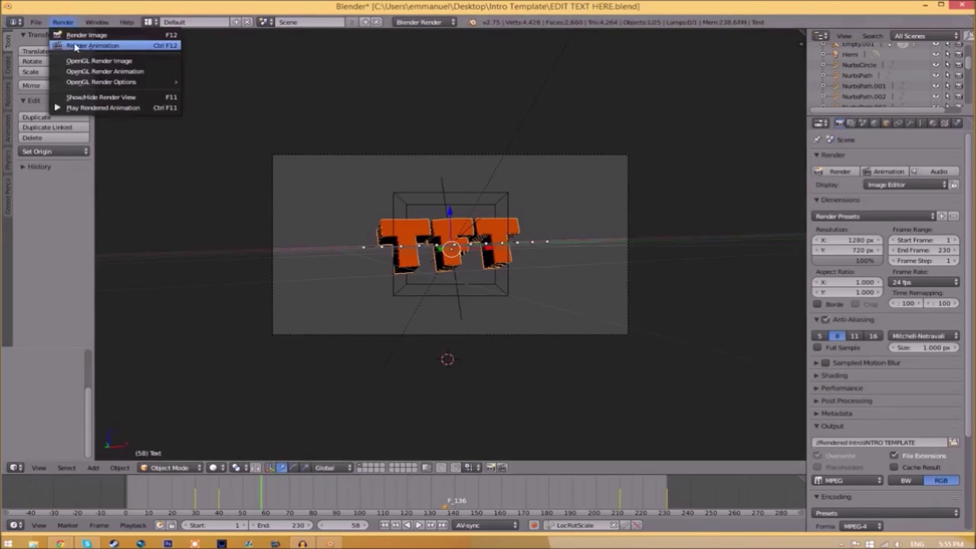
click(75, 47)
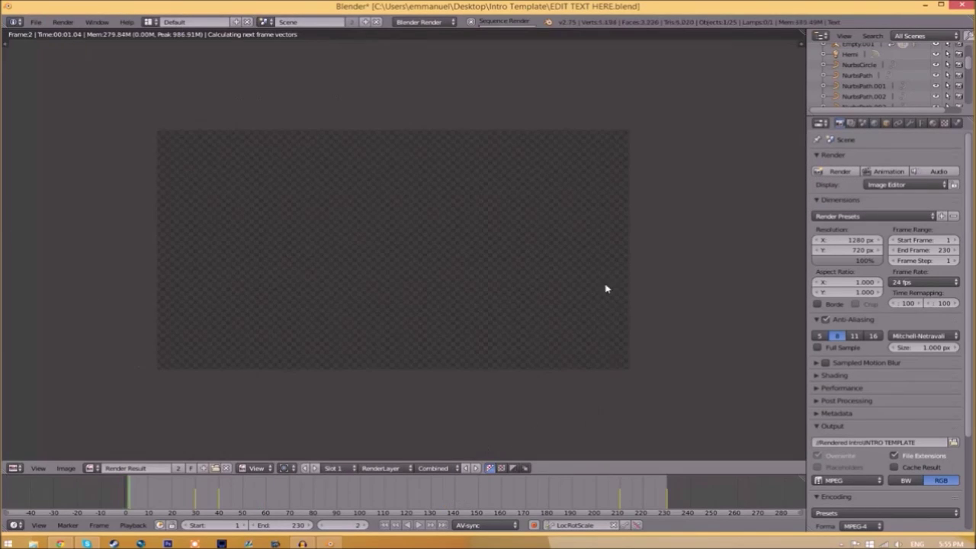